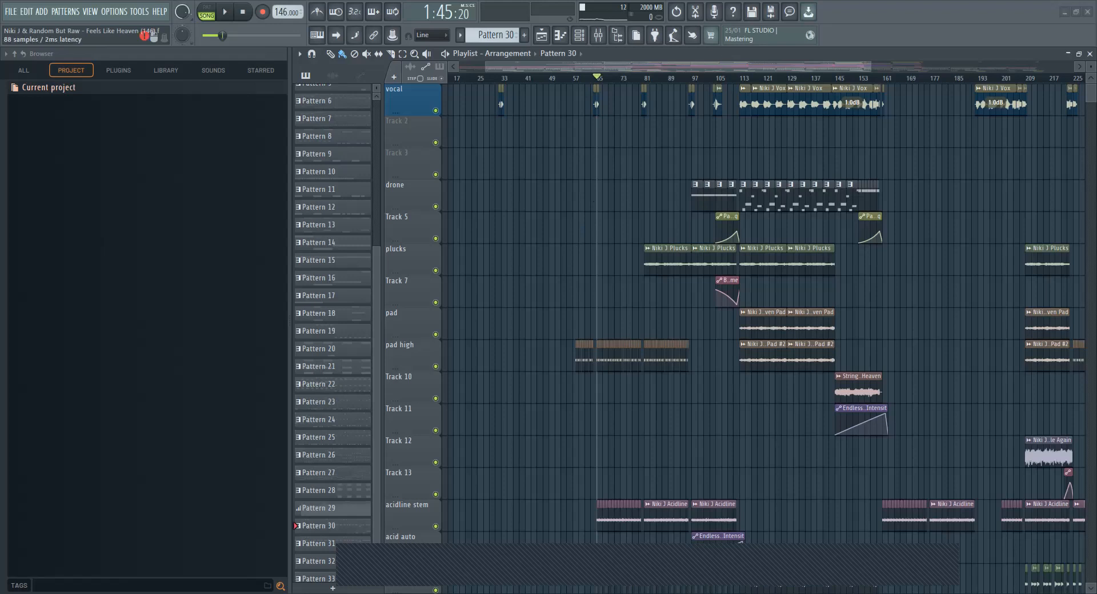
Adjust the gain of the Fruity Limiter on the master channel and close the plugin window
{"action": "left_click_drag", "start_coordinate": [677, 357], "coordinate": [654, 222]}
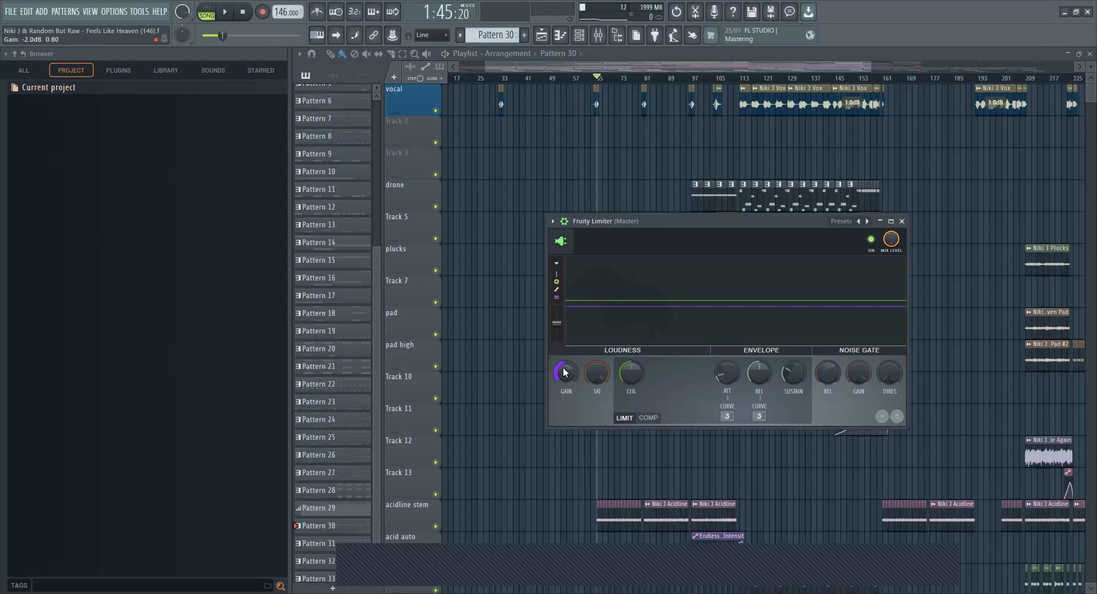
{"action": "left_click_drag", "start_coordinate": [564, 373], "coordinate": [564, 373]}
{"action": "key", "text": "Escape"}
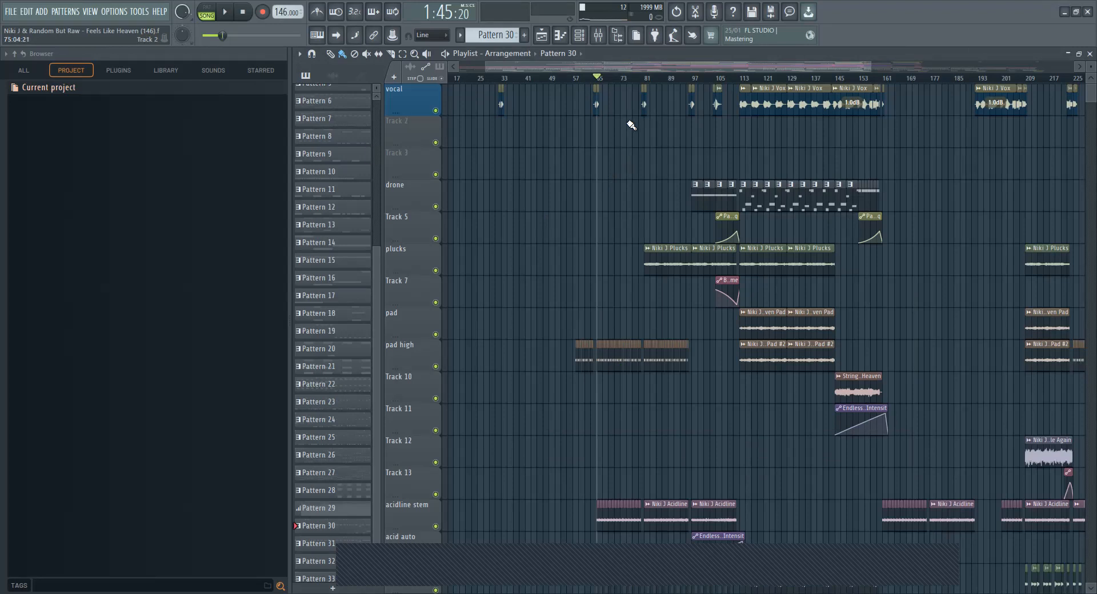
Play back the first drop from bar 65 to judge its level, and stop playback
{"action": "key", "text": "space"}
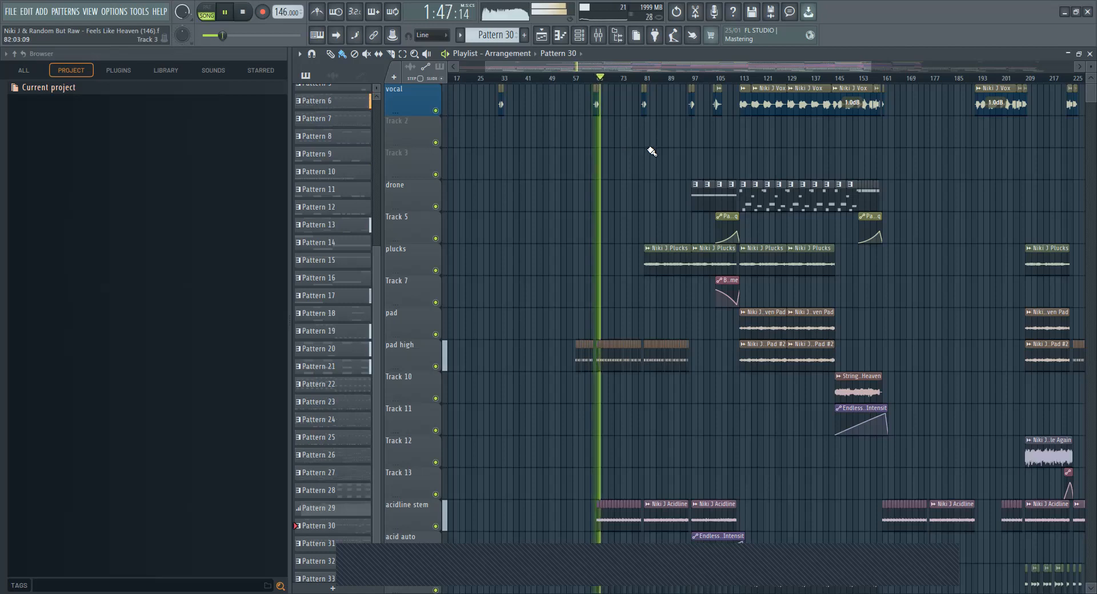
{"action": "left_click_drag", "start_coordinate": [647, 67], "coordinate": [654, 68]}
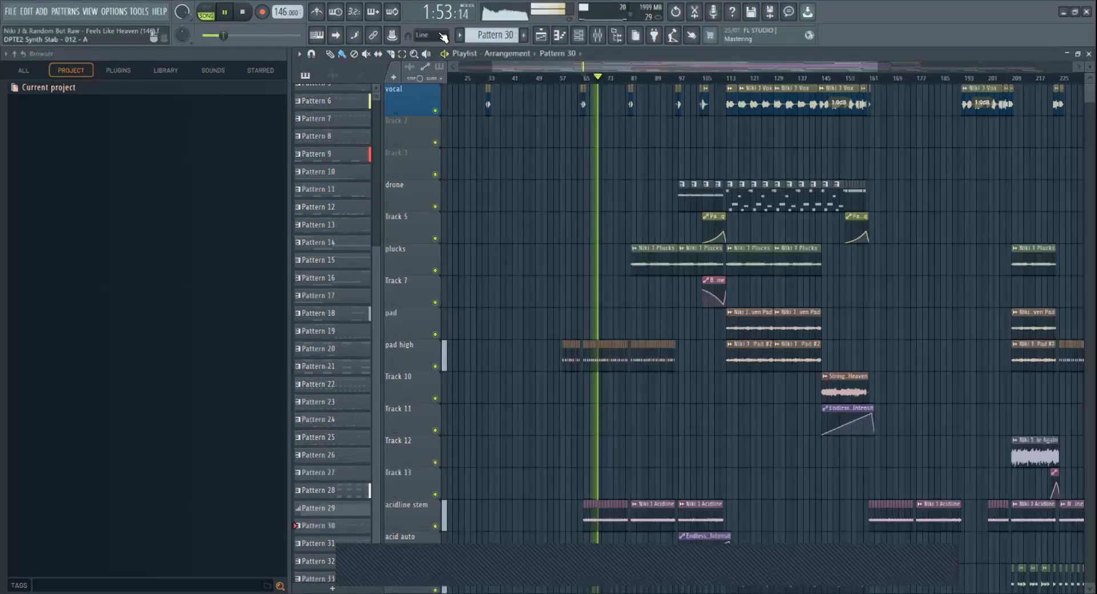
{"action": "key", "text": "space"}
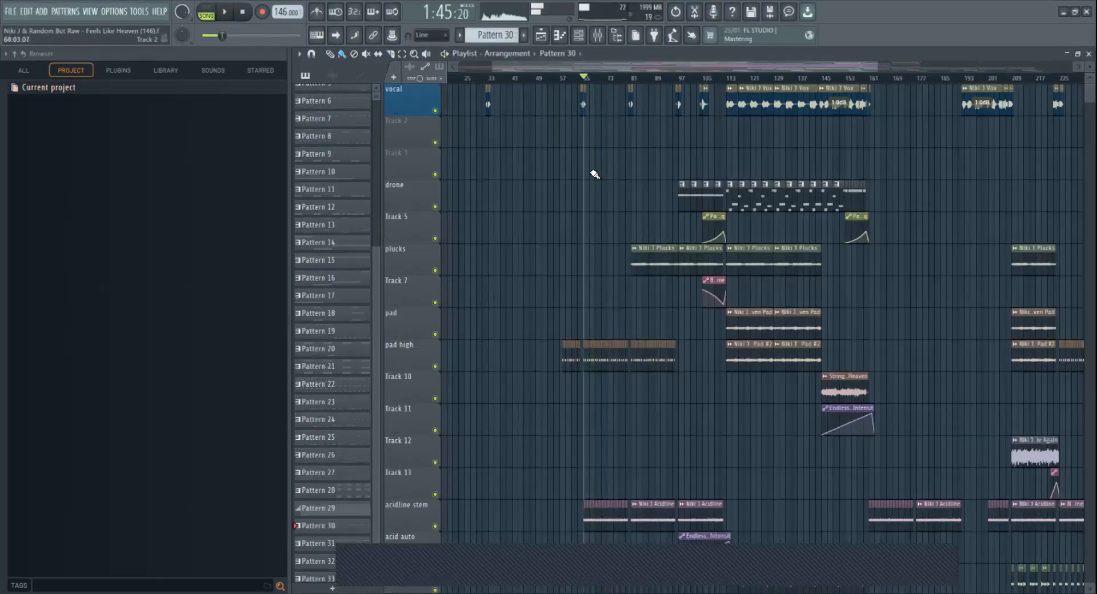
Compare the two drops by playing the song from bar 209 and again from bar 65, and stop playback
{"action": "left_click", "coordinate": [577, 77]}
{"action": "left_click_drag", "start_coordinate": [580, 81], "coordinate": [589, 81]}
{"action": "left_click_drag", "start_coordinate": [656, 66], "coordinate": [690, 68]}
{"action": "left_click_drag", "start_coordinate": [794, 68], "coordinate": [890, 79]}
{"action": "left_click", "coordinate": [858, 72]}
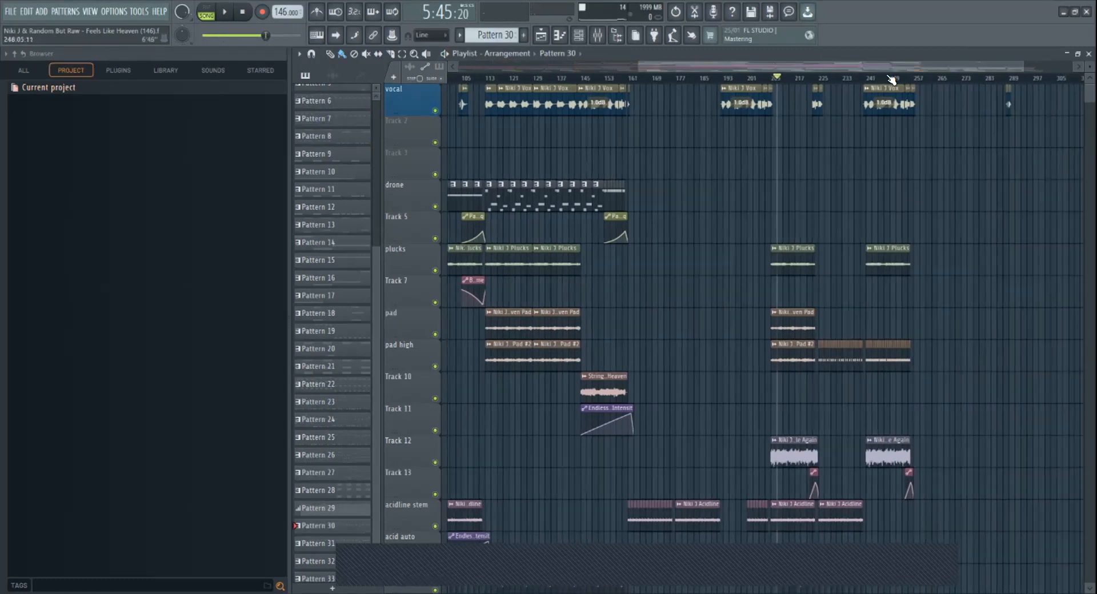
{"action": "key", "text": "space"}
{"action": "left_click_drag", "start_coordinate": [827, 67], "coordinate": [584, 67]}
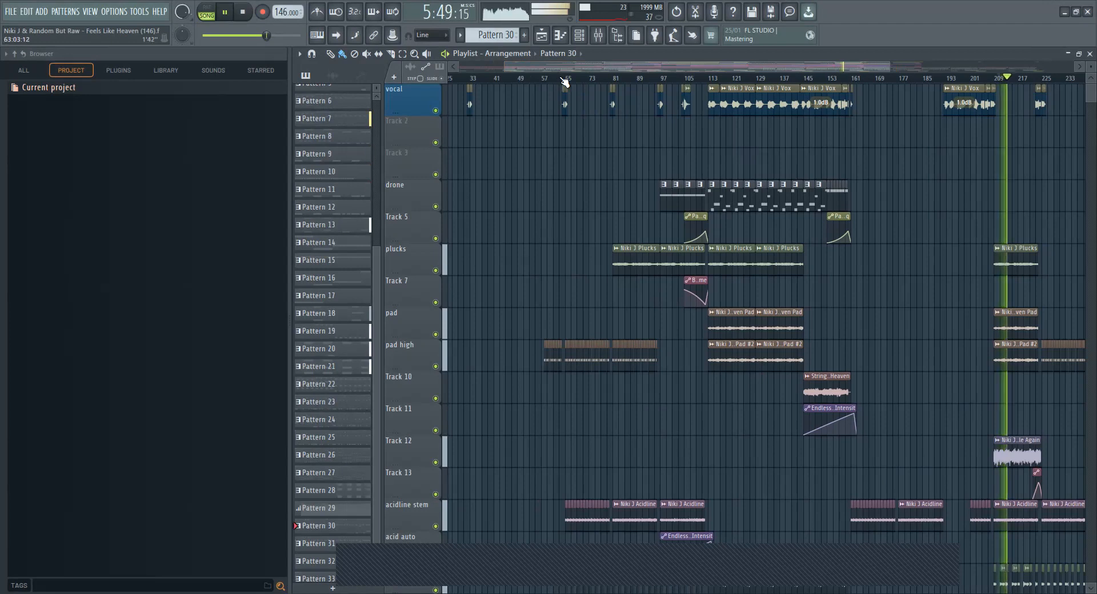
{"action": "left_click", "coordinate": [565, 80]}
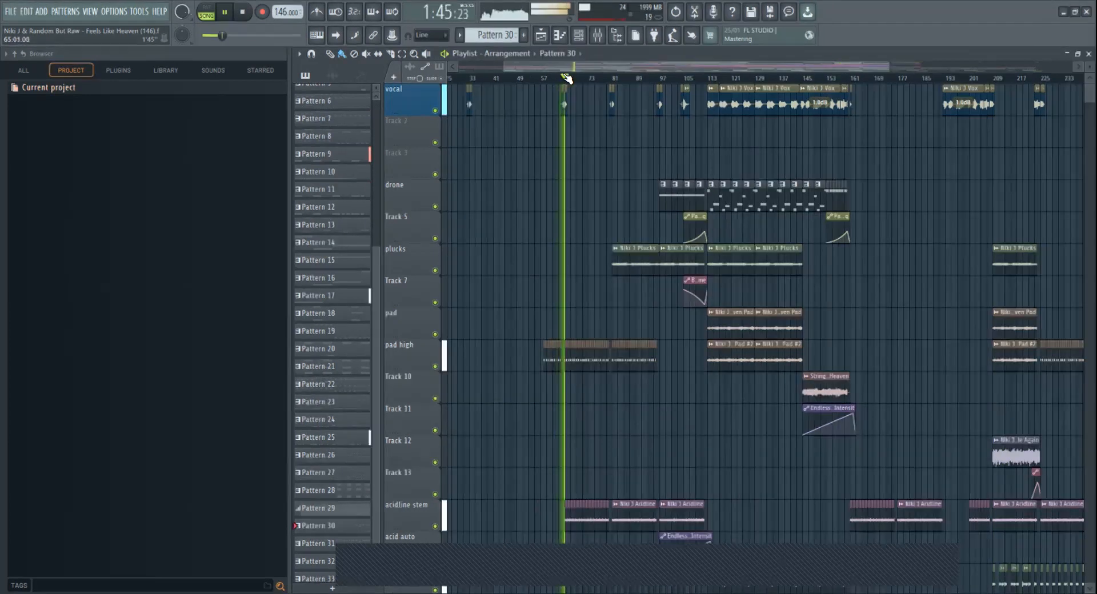
{"action": "key", "text": "space"}
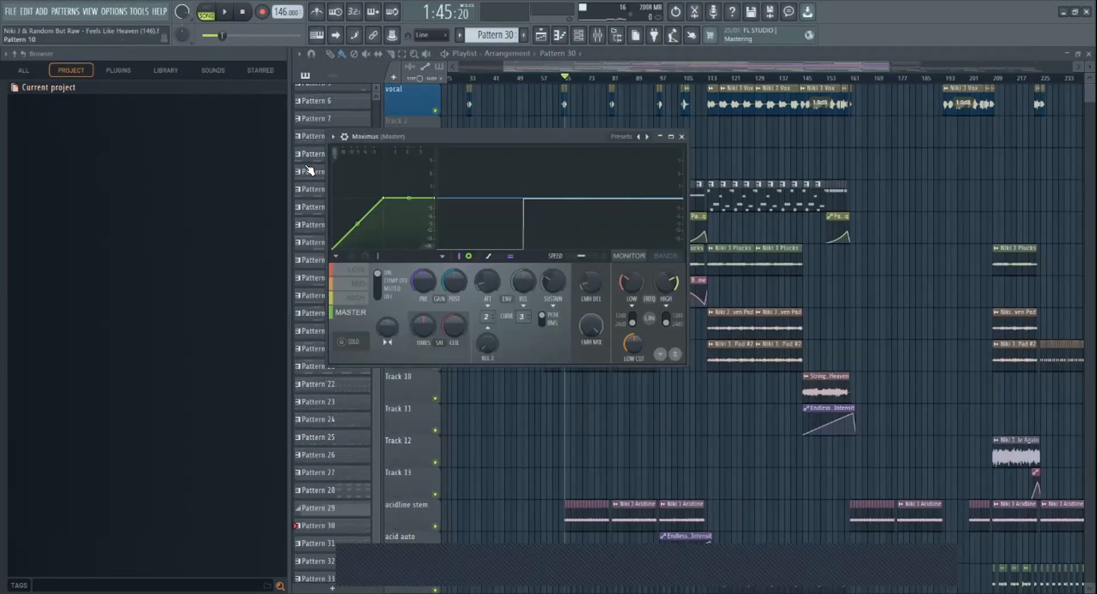
Load the Clear master RMS mastering preset in the master's Maximus
{"action": "left_click", "coordinate": [334, 137]}
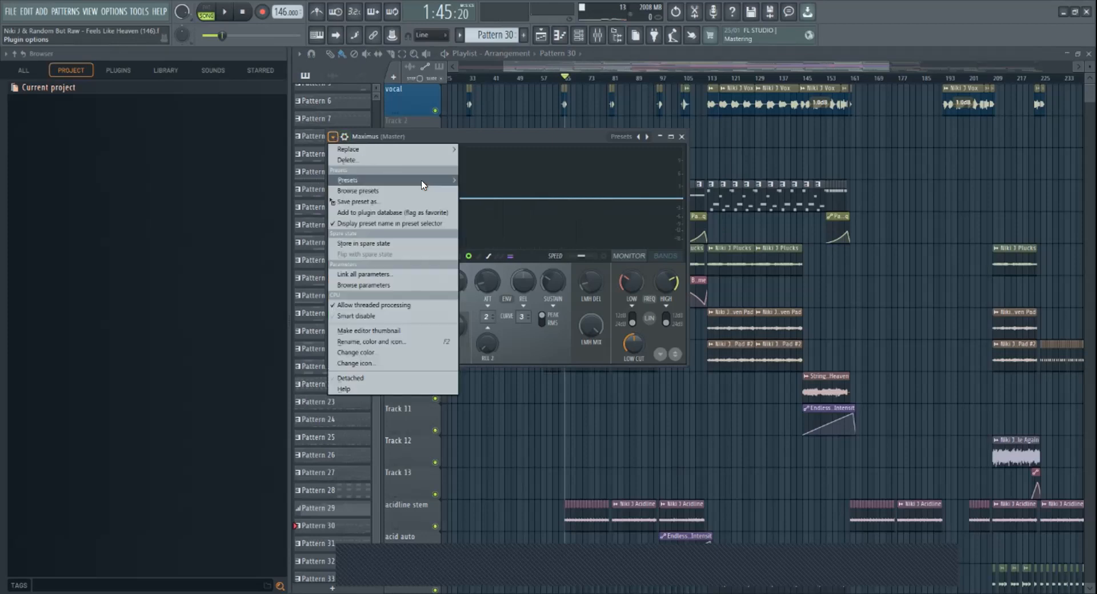
{"action": "mouse_move", "coordinate": [417, 182]}
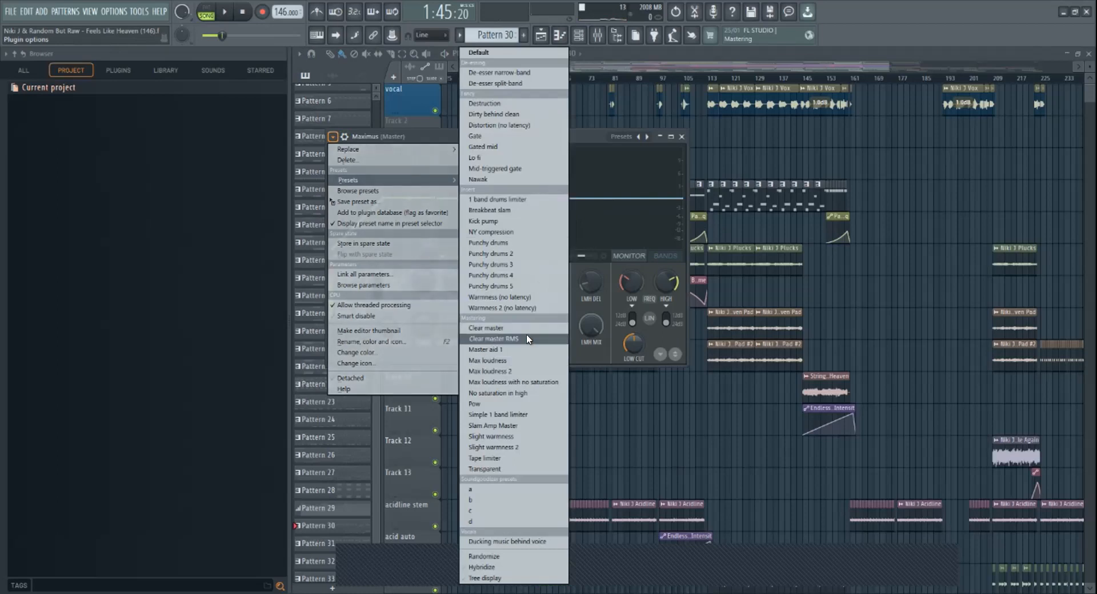
{"action": "left_click", "coordinate": [516, 338]}
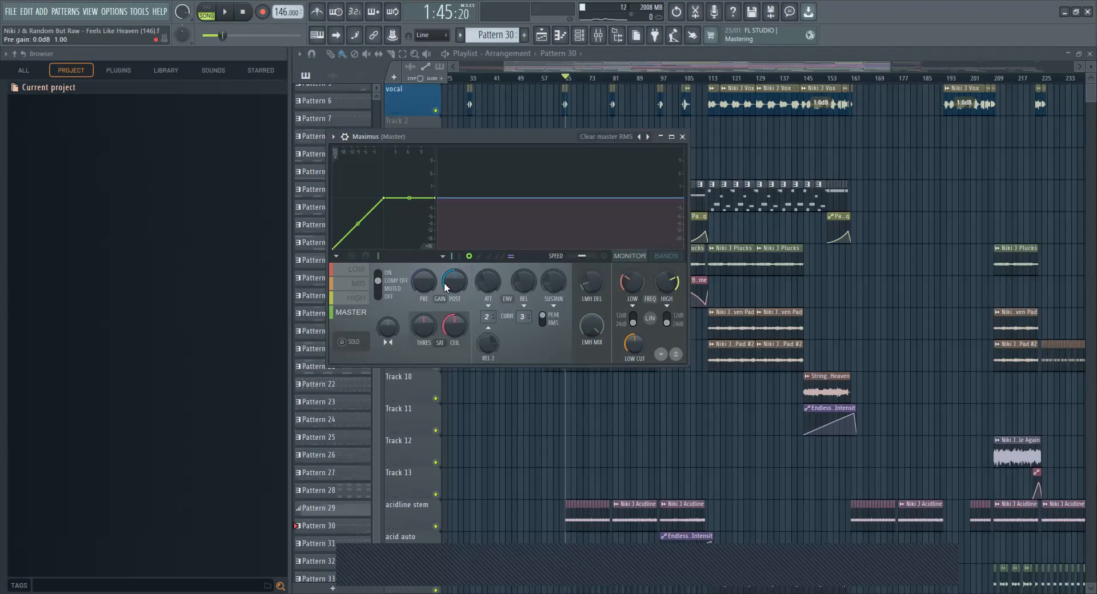
Try post gain values between about -1 and -2 dB on the Maximus master band and close the plugin
{"action": "scroll", "coordinate": [462, 275], "scroll_direction": "down", "scroll_amount": 2}
{"action": "scroll", "coordinate": [458, 275], "scroll_direction": "down", "scroll_amount": 4}
{"action": "scroll", "coordinate": [455, 280], "scroll_direction": "down", "scroll_amount": 1}
{"action": "scroll", "coordinate": [454, 280], "scroll_direction": "up", "scroll_amount": 2}
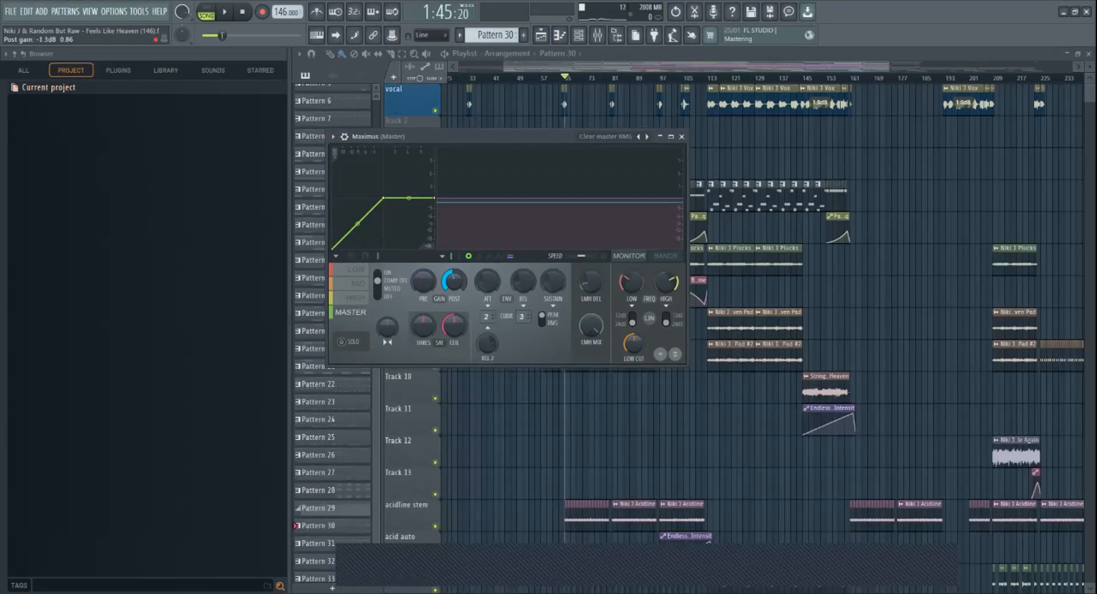
{"action": "scroll", "coordinate": [454, 280], "scroll_direction": "down", "scroll_amount": 1}
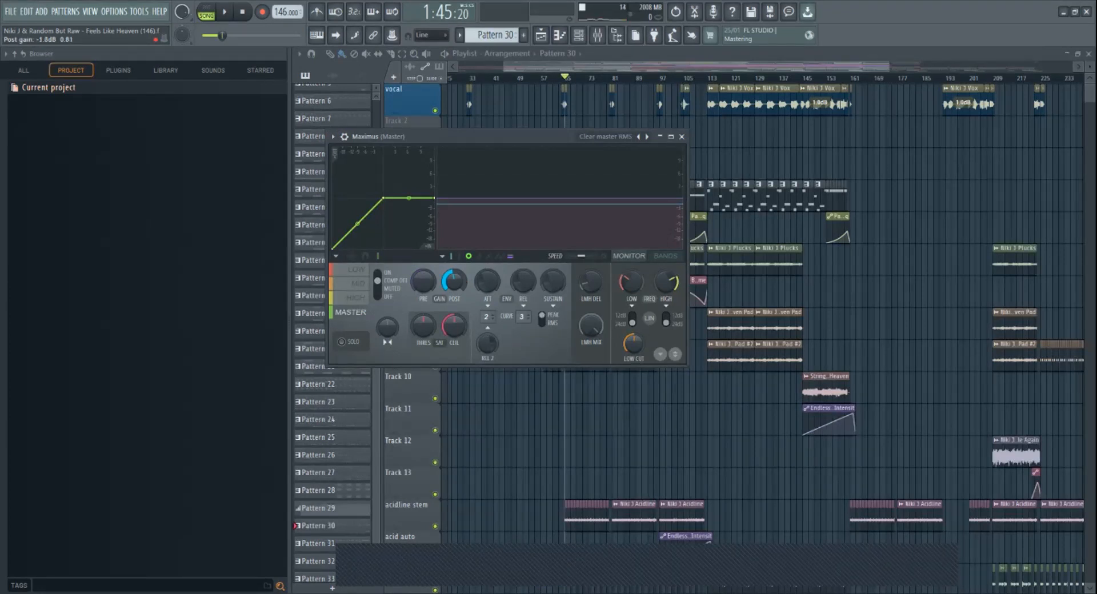
{"action": "scroll", "coordinate": [454, 280], "scroll_direction": "up", "scroll_amount": 3}
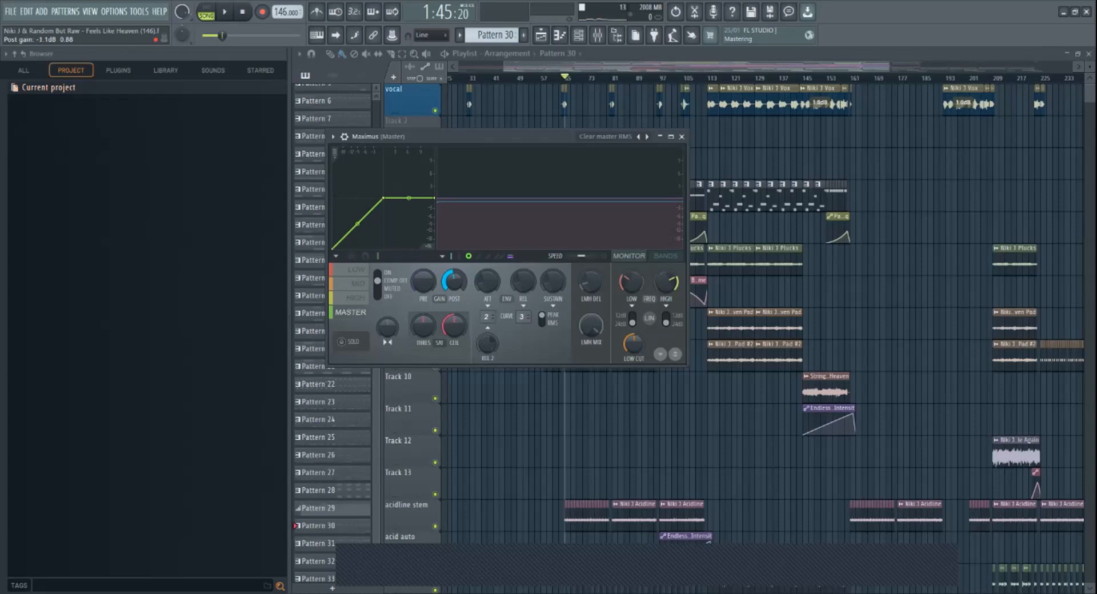
{"action": "scroll", "coordinate": [454, 280], "scroll_direction": "down", "scroll_amount": 1}
{"action": "scroll", "coordinate": [455, 280], "scroll_direction": "up", "scroll_amount": 2}
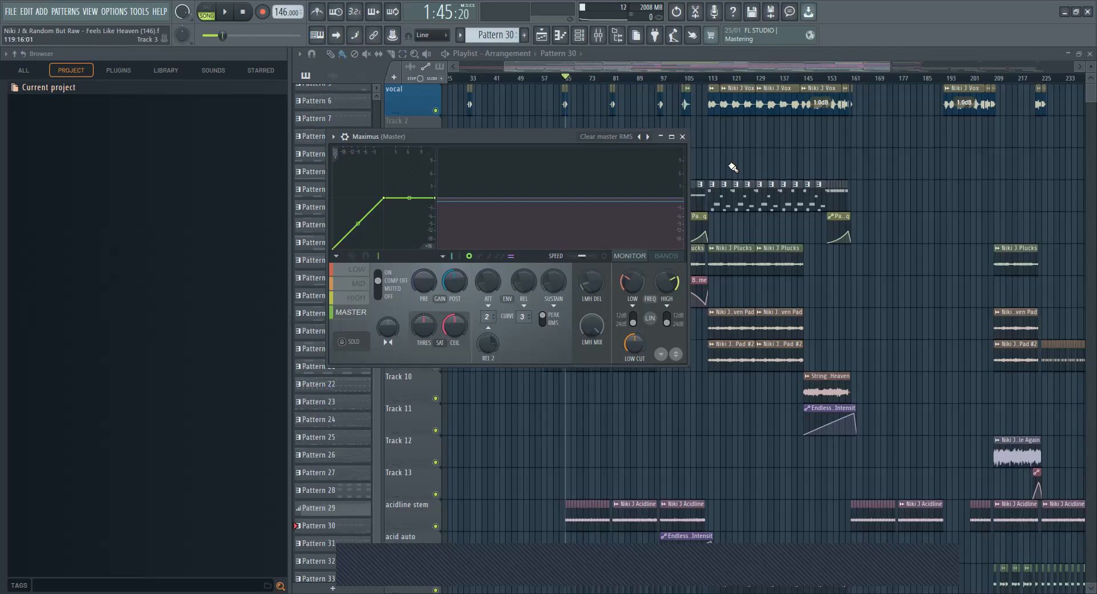
{"action": "key", "text": "Escape"}
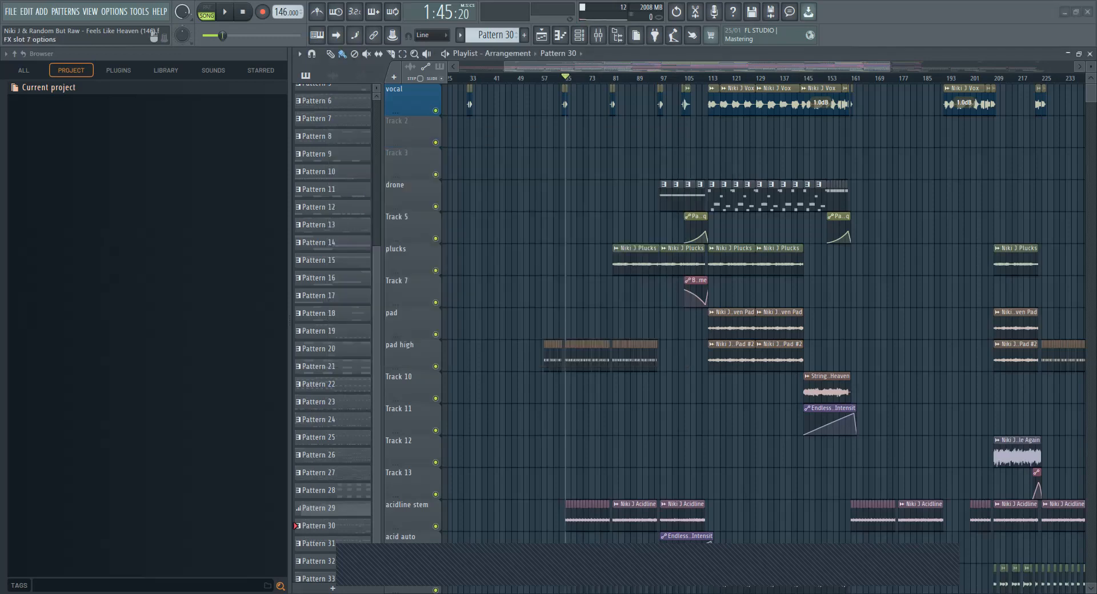
Play the drop from bar 65 while adjusting the post gain of the Maximus master band, and stop playback
{"action": "key", "text": "space"}
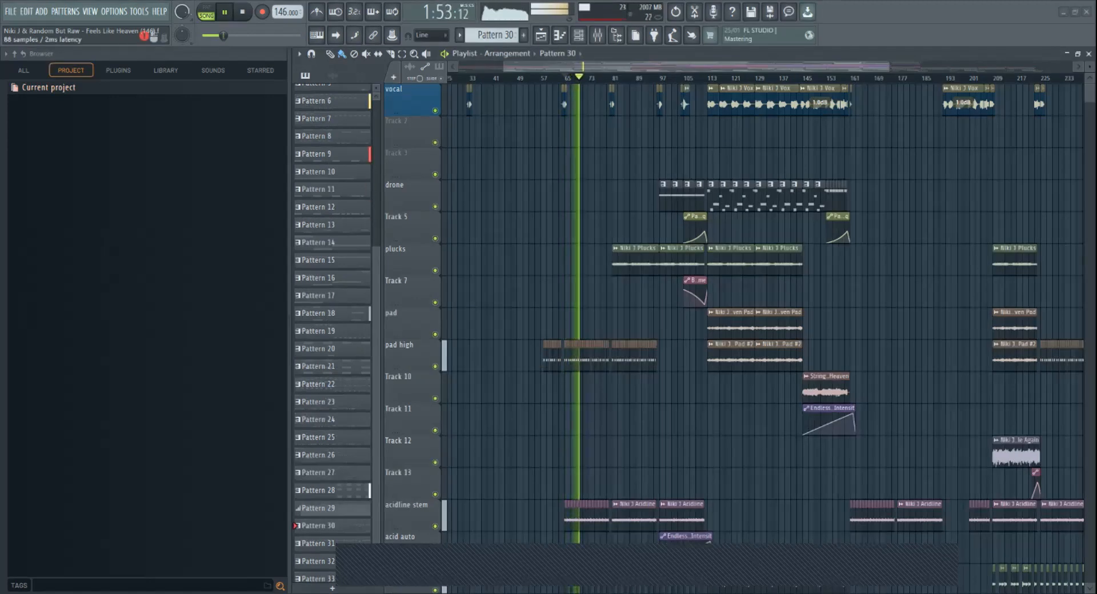
{"action": "left_click_drag", "start_coordinate": [454, 280], "coordinate": [454, 277]}
{"action": "key", "text": "space"}
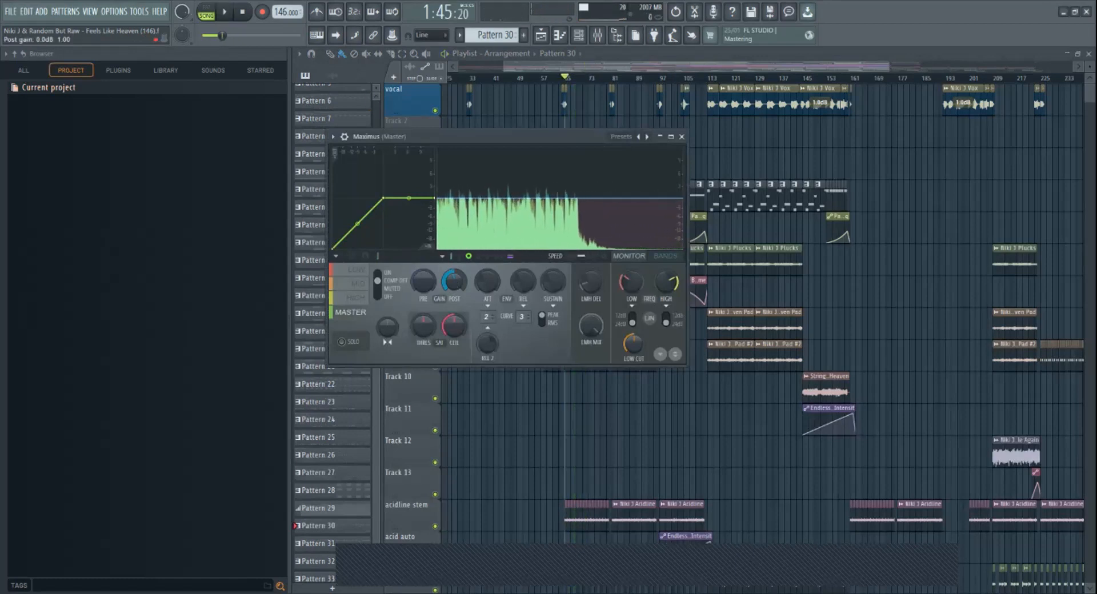
Lower the post gain of the Maximus master band to about -1.9 dB while playing the drop from around bar 69
{"action": "left_click", "coordinate": [577, 78]}
{"action": "key", "text": "space"}
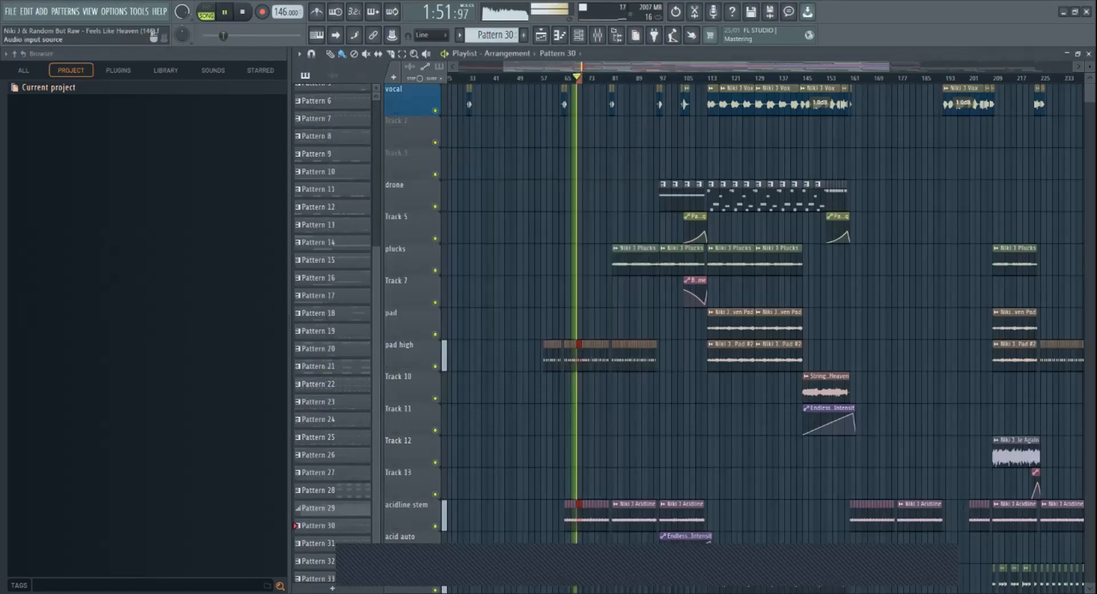
{"action": "key", "text": "ctrl+Tab"}
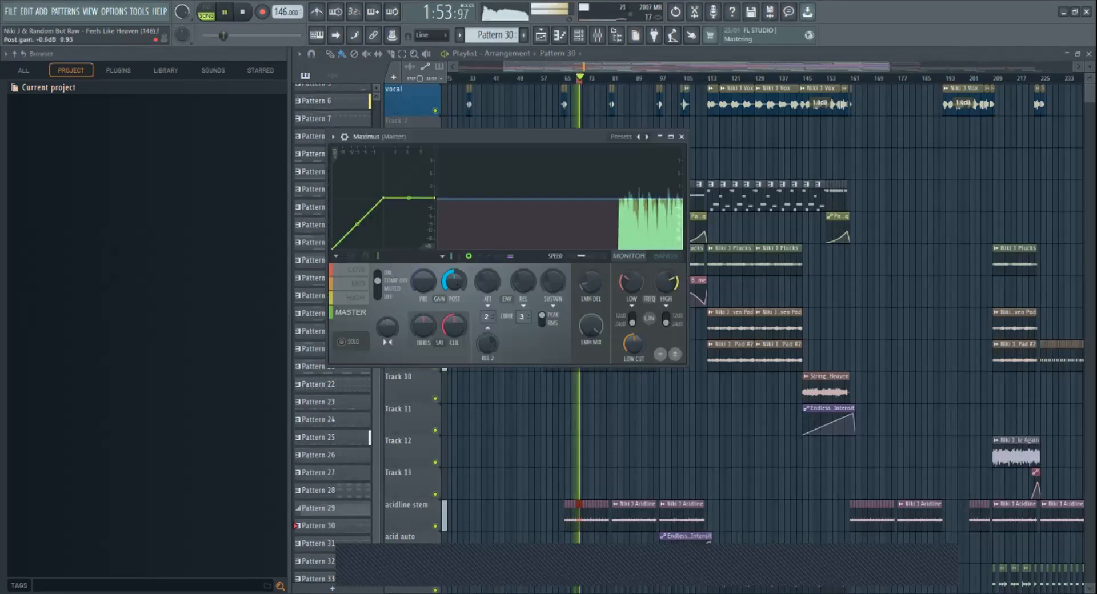
{"action": "key", "text": "space"}
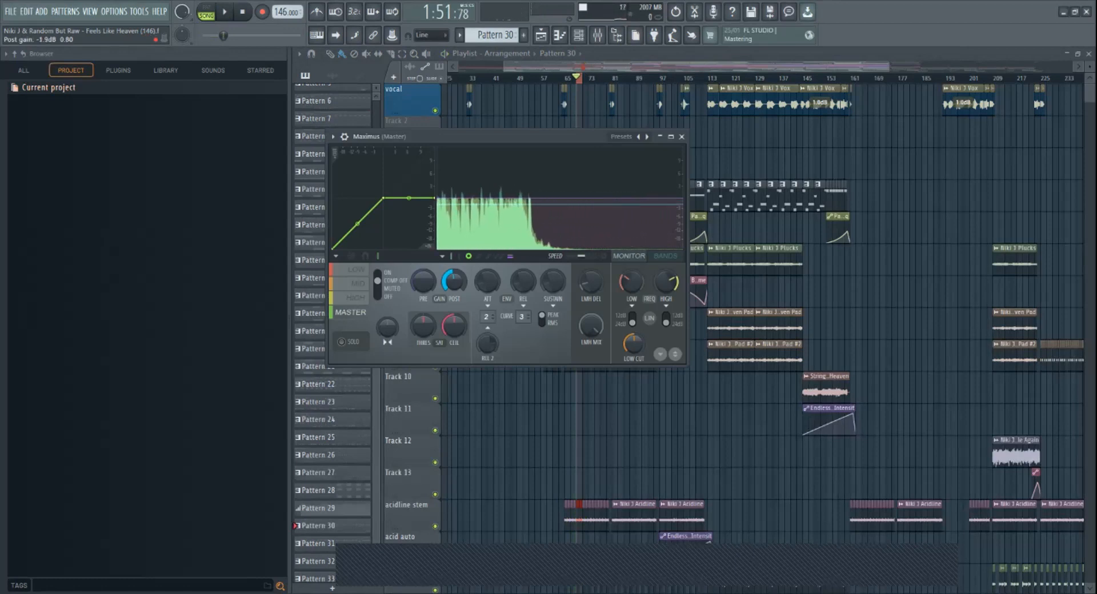
{"action": "key", "text": "space"}
{"action": "mouse_move", "coordinate": [451, 283]}
{"action": "left_mouse_down"}
{"action": "mouse_move", "coordinate": [452, 321]}
{"action": "mouse_move", "coordinate": [452, 273]}
{"action": "mouse_move", "coordinate": [451, 283]}
{"action": "left_mouse_up"}
{"action": "key", "text": "space"}
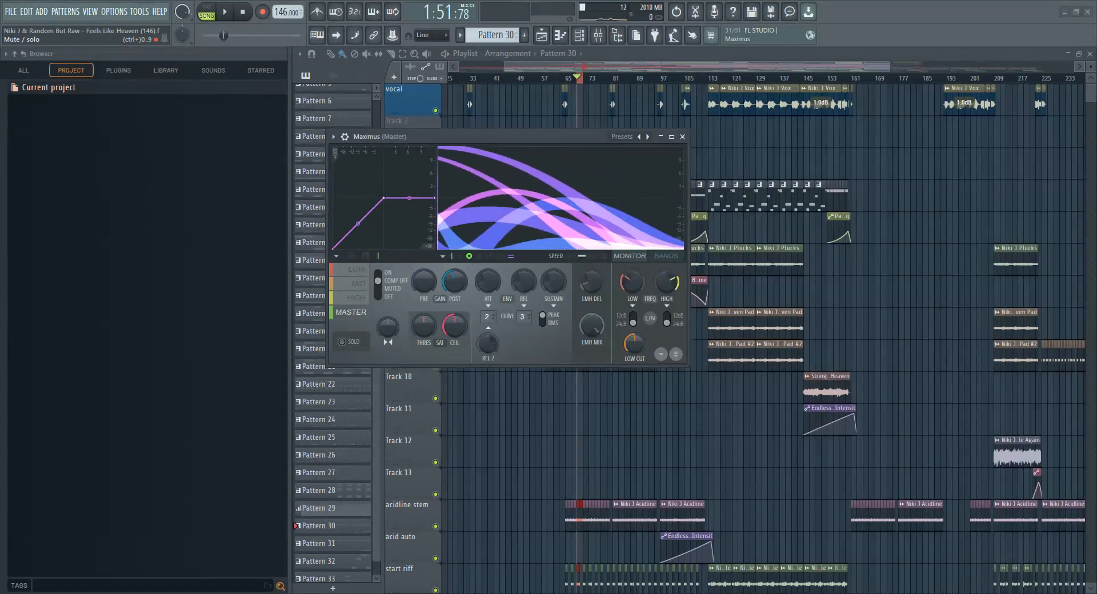
Play the song from bar 69 and check the sections starting at bars 113, 161 and 209
{"action": "key", "text": "space"}
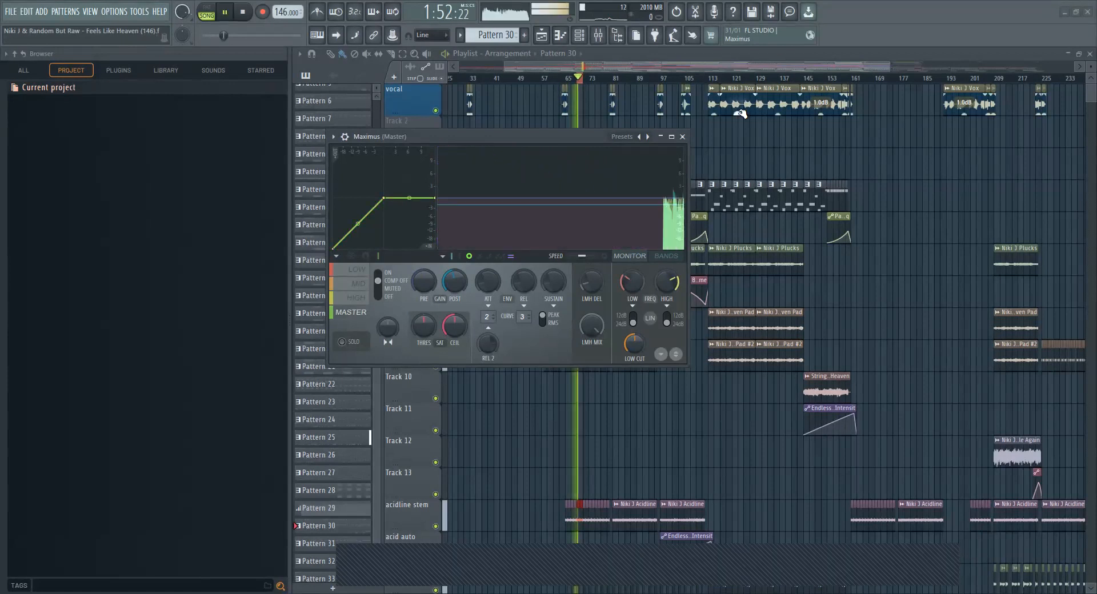
{"action": "left_click_drag", "start_coordinate": [663, 70], "coordinate": [676, 66]}
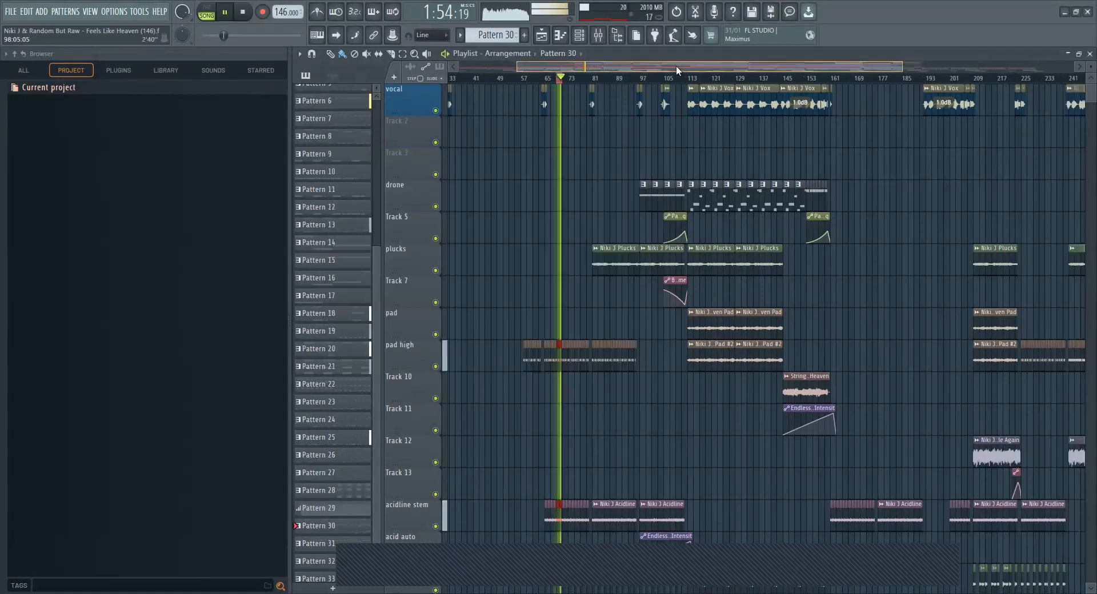
{"action": "left_click", "coordinate": [686, 80]}
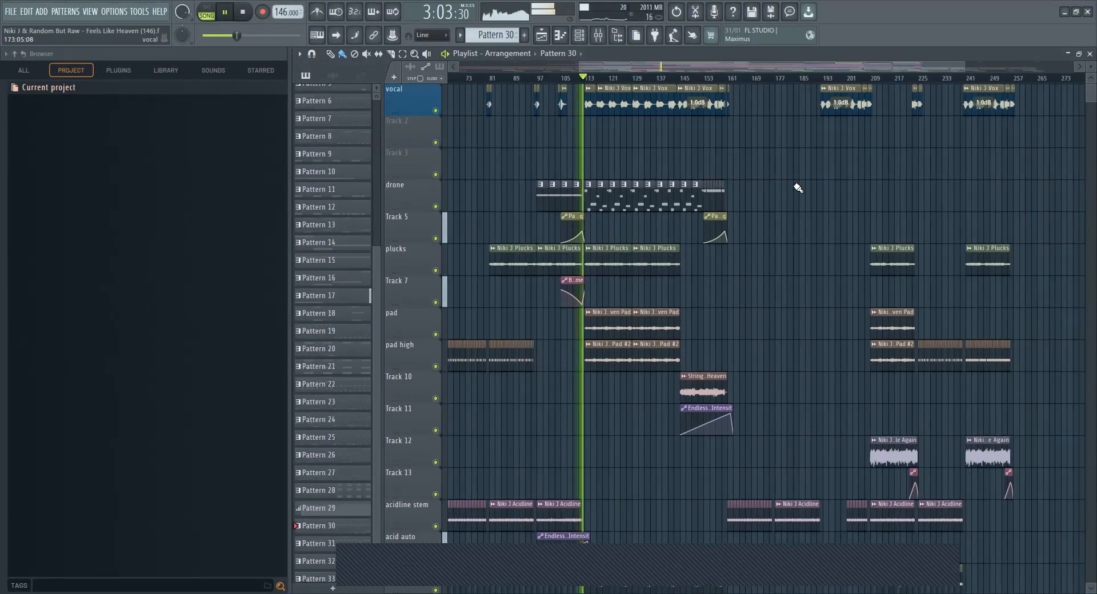
{"action": "left_click", "coordinate": [730, 77]}
{"action": "left_click_drag", "start_coordinate": [728, 71], "coordinate": [784, 62]}
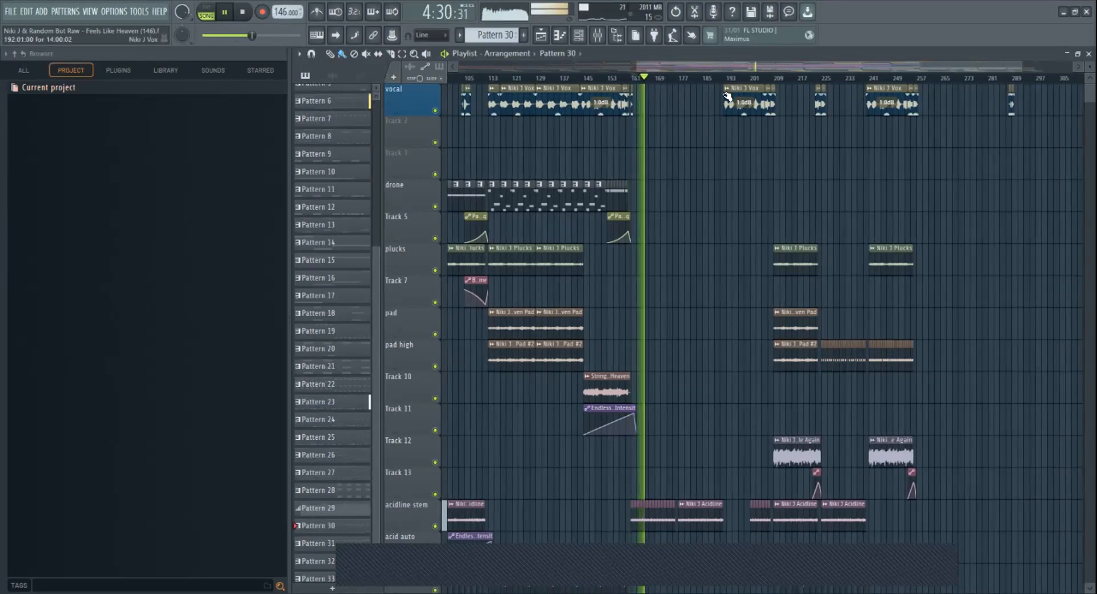
{"action": "left_click", "coordinate": [778, 78]}
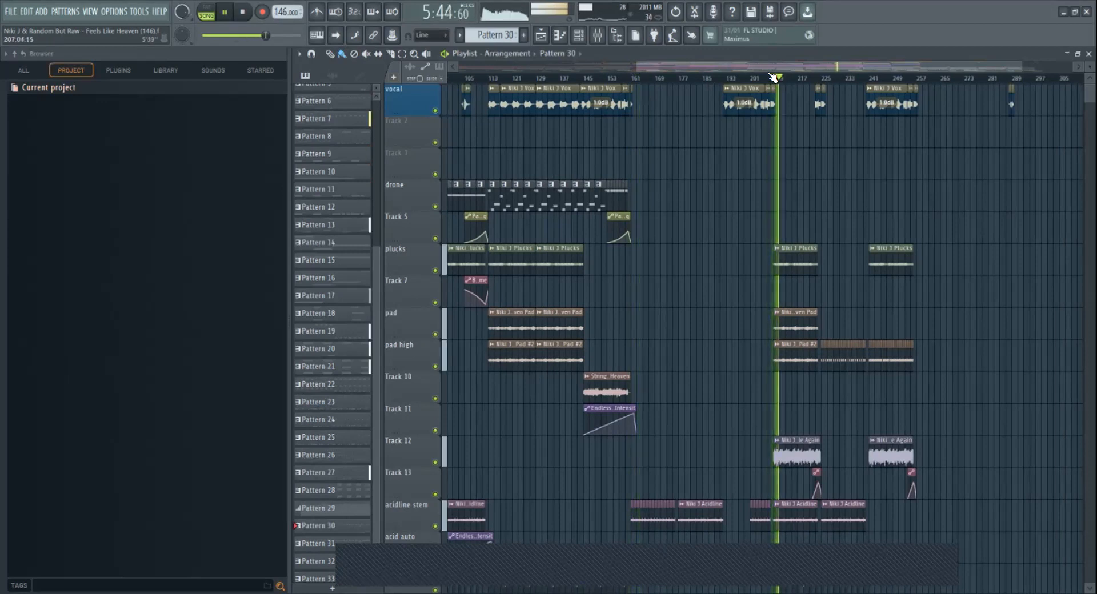
Examine the hi riff melody of Pattern 27 in the piano roll during playback, and return to the playlist
{"action": "scroll", "coordinate": [834, 286], "scroll_direction": "down", "scroll_amount": 8}
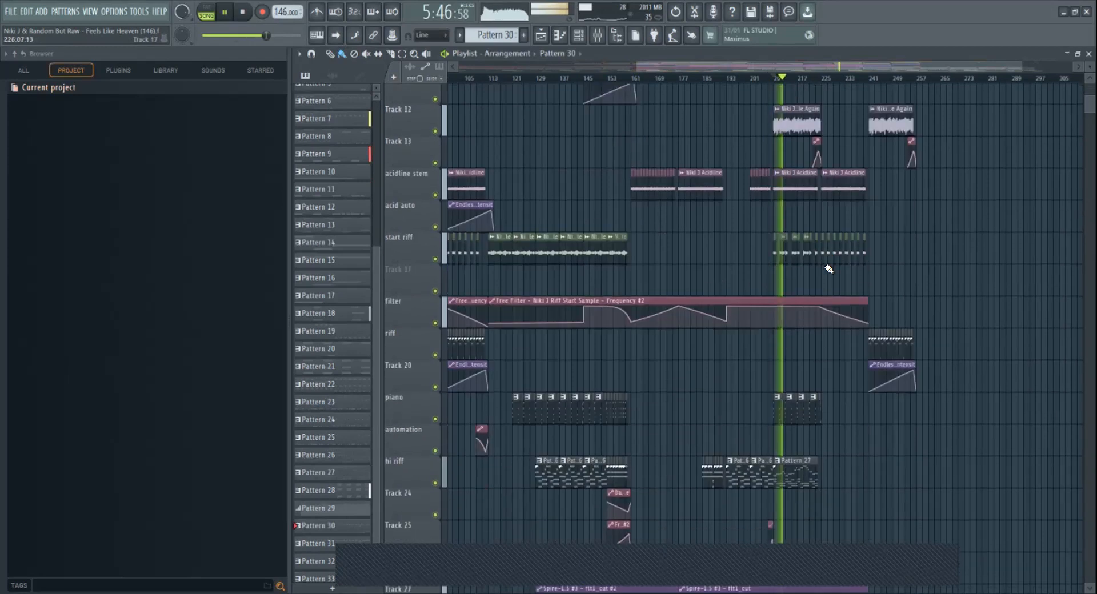
{"action": "double_click", "coordinate": [782, 457]}
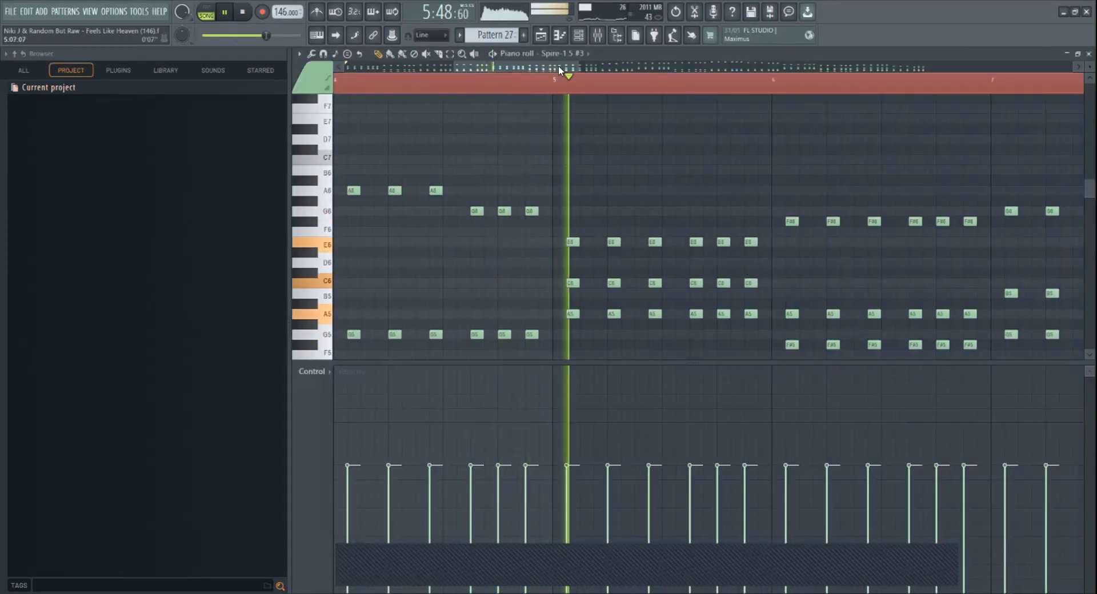
{"action": "left_click_drag", "start_coordinate": [791, 66], "coordinate": [679, 61]}
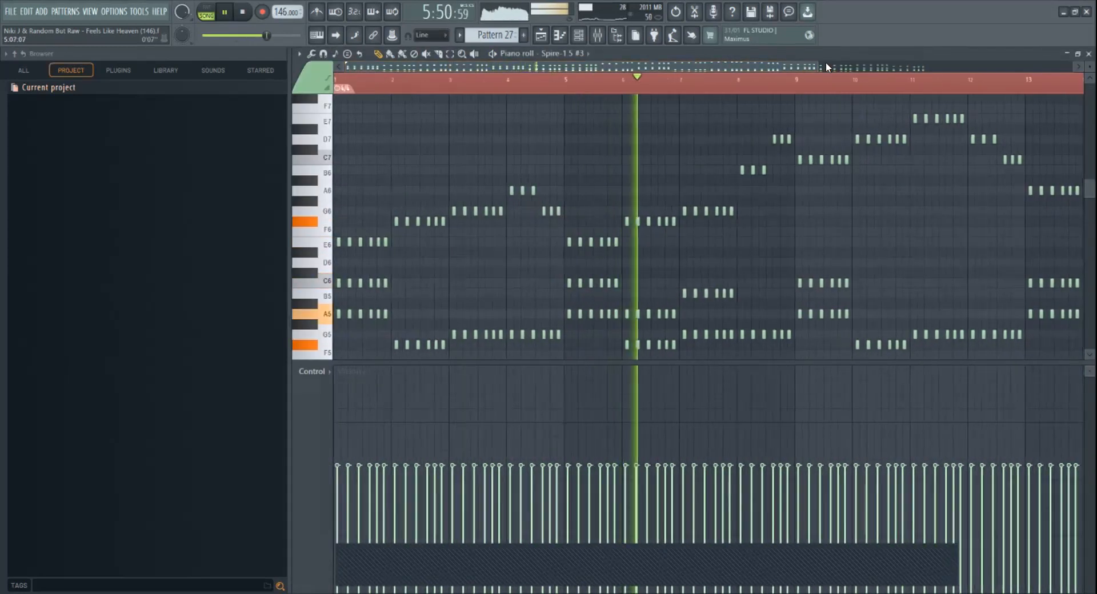
{"action": "left_click_drag", "start_coordinate": [816, 66], "coordinate": [1064, 65]}
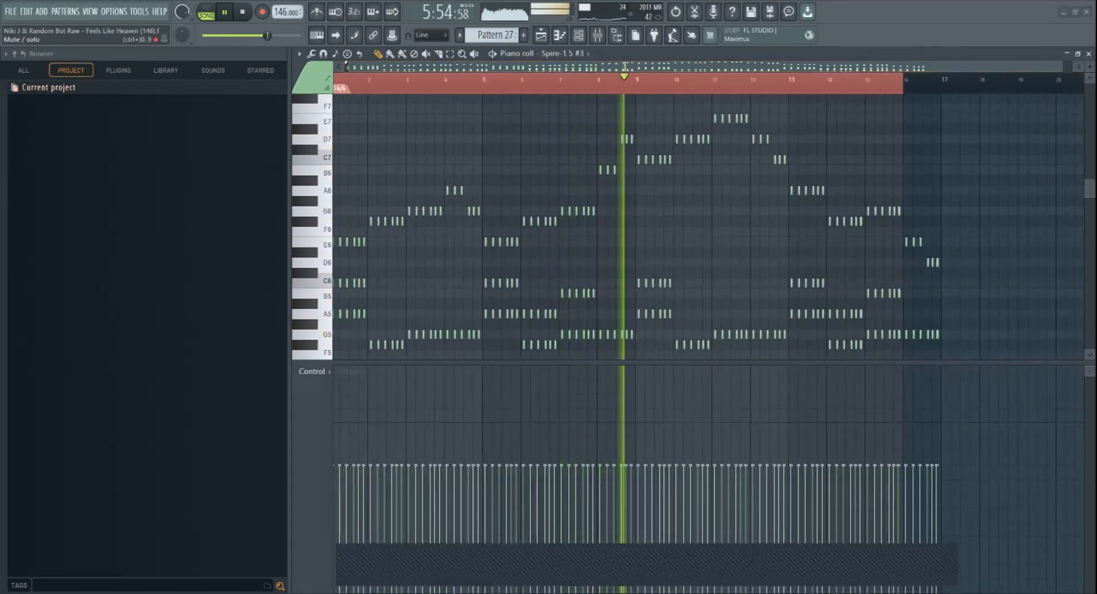
{"action": "left_click", "coordinate": [541, 35]}
Play the section from bar 225, stop playback, and open the Maximus plugin on the master channel
{"action": "left_click", "coordinate": [820, 78]}
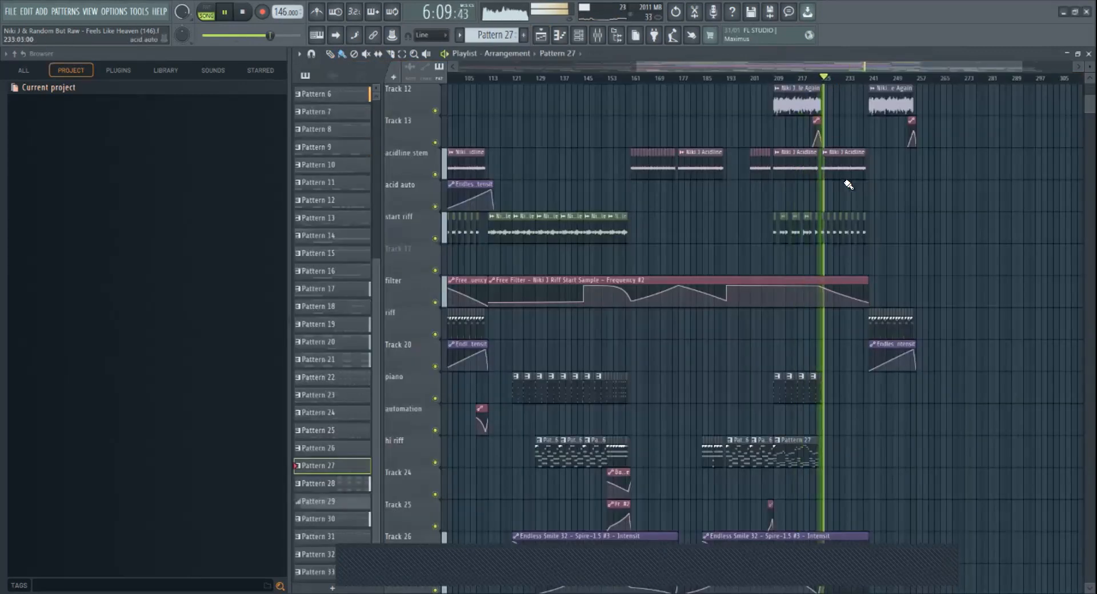
{"action": "left_click", "coordinate": [243, 12]}
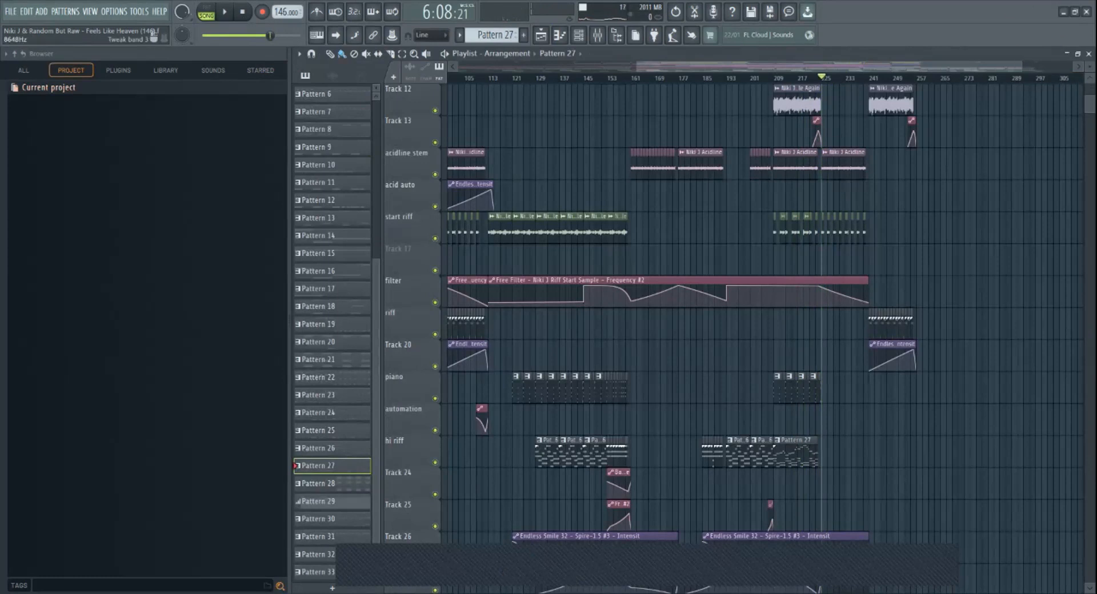
{"action": "left_click", "coordinate": [292, 440]}
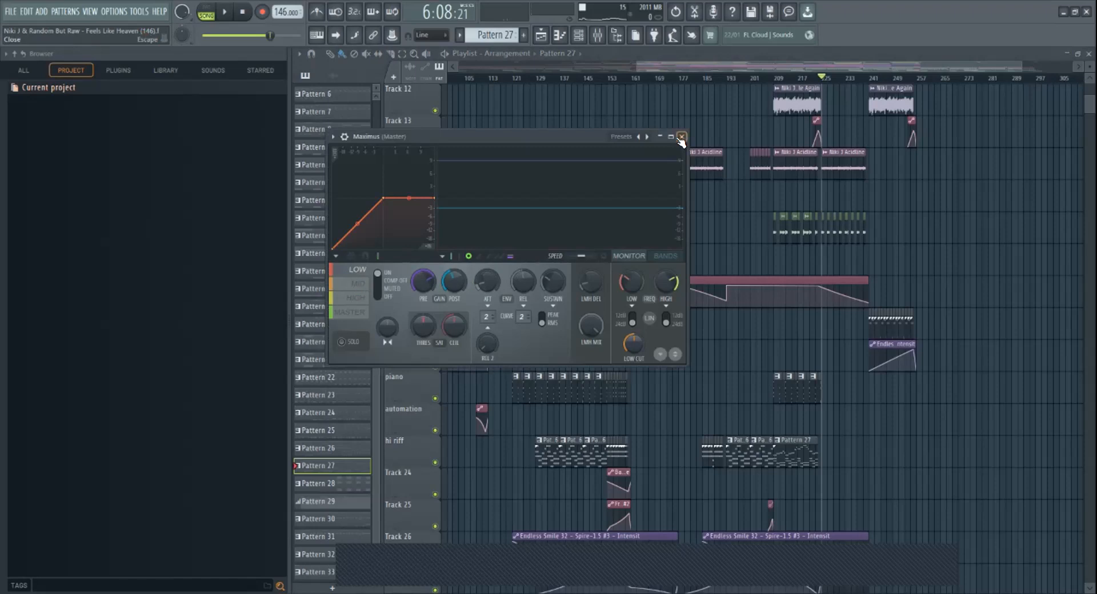
Select bars 225 to 241 in the playlist and set the Maximus low band's post gain to about -3.0 dB
{"action": "left_click_drag", "start_coordinate": [821, 78], "coordinate": [866, 93]}
{"action": "double_click", "coordinate": [829, 80]}
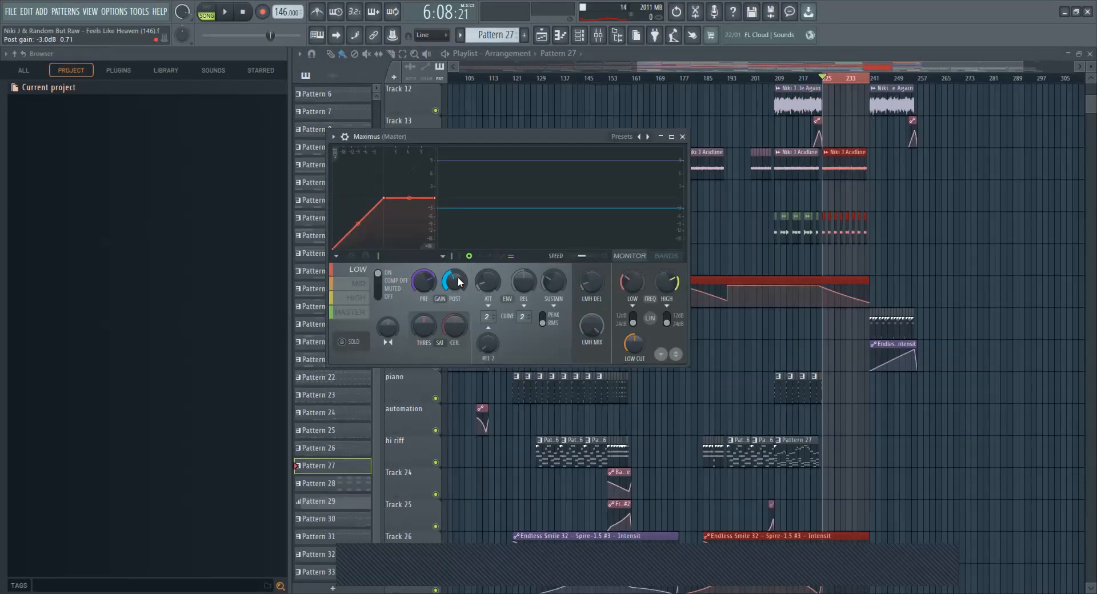
{"action": "mouse_move", "coordinate": [459, 281]}
{"action": "left_mouse_down"}
{"action": "mouse_move", "coordinate": [459, 303]}
{"action": "mouse_move", "coordinate": [458, 274]}
{"action": "left_mouse_up"}
Play the selected bars while reviewing the mid and high bands in Maximus, and stop playback
{"action": "key", "text": "space"}
{"action": "left_click", "coordinate": [360, 284]}
{"action": "left_click", "coordinate": [356, 298]}
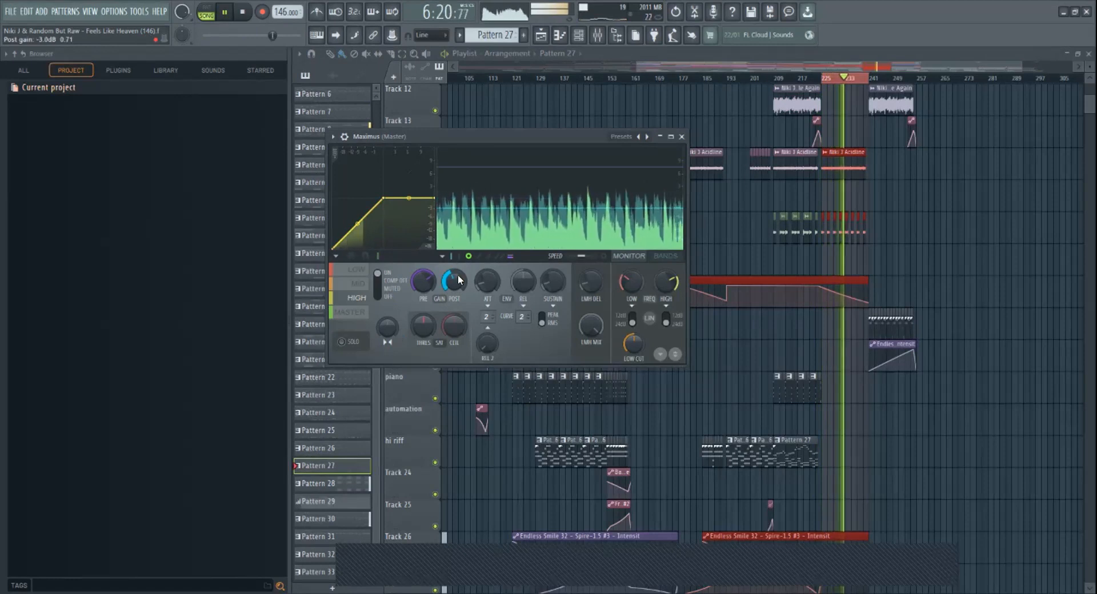
{"action": "key", "text": "space"}
Set the Maximus mid band's post gain to about -3.5 dB, audition the selected bars, and close the plugin
{"action": "left_click", "coordinate": [358, 283]}
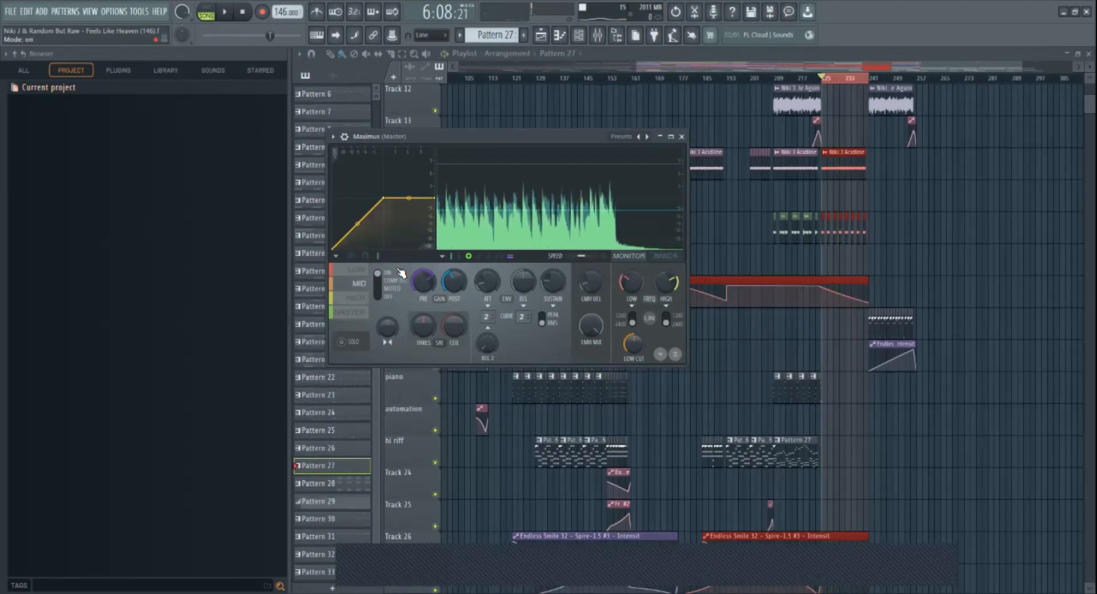
{"action": "left_click_drag", "start_coordinate": [452, 281], "coordinate": [452, 279]}
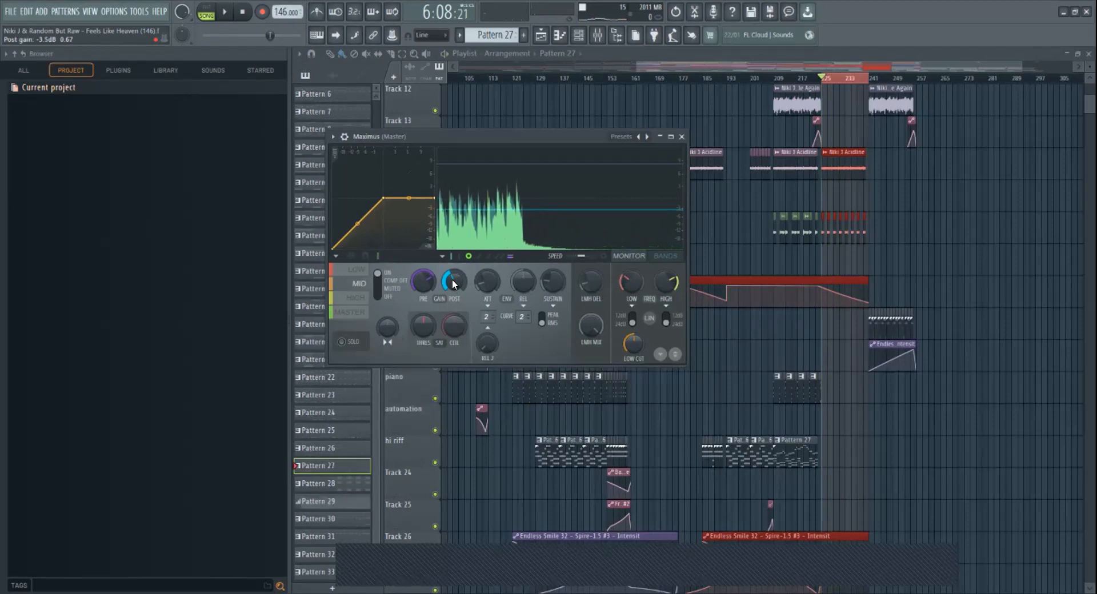
{"action": "key", "text": "space"}
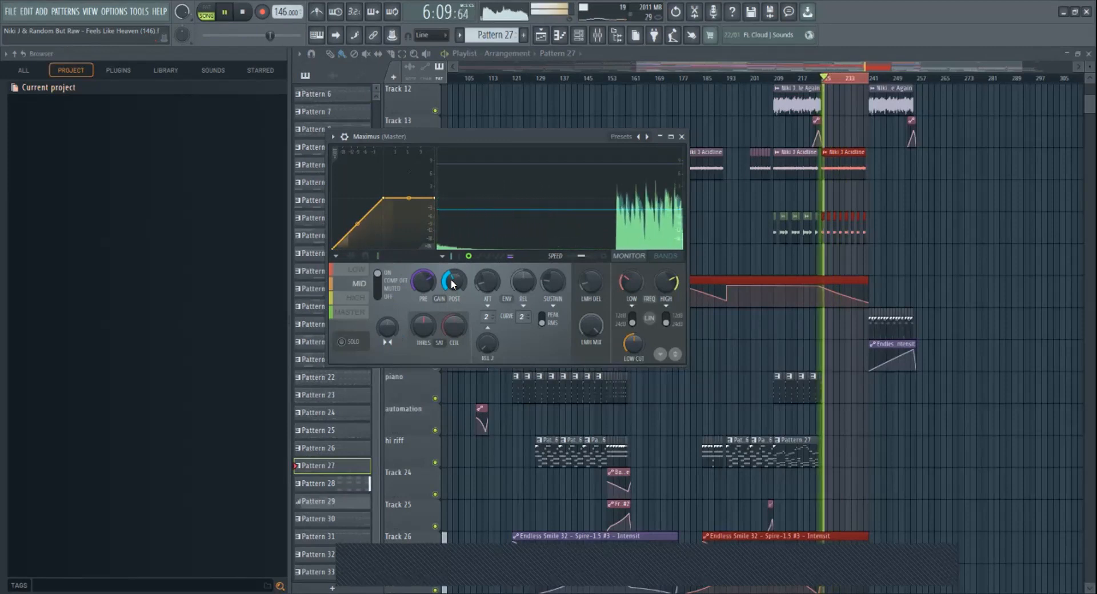
{"action": "key", "text": "space"}
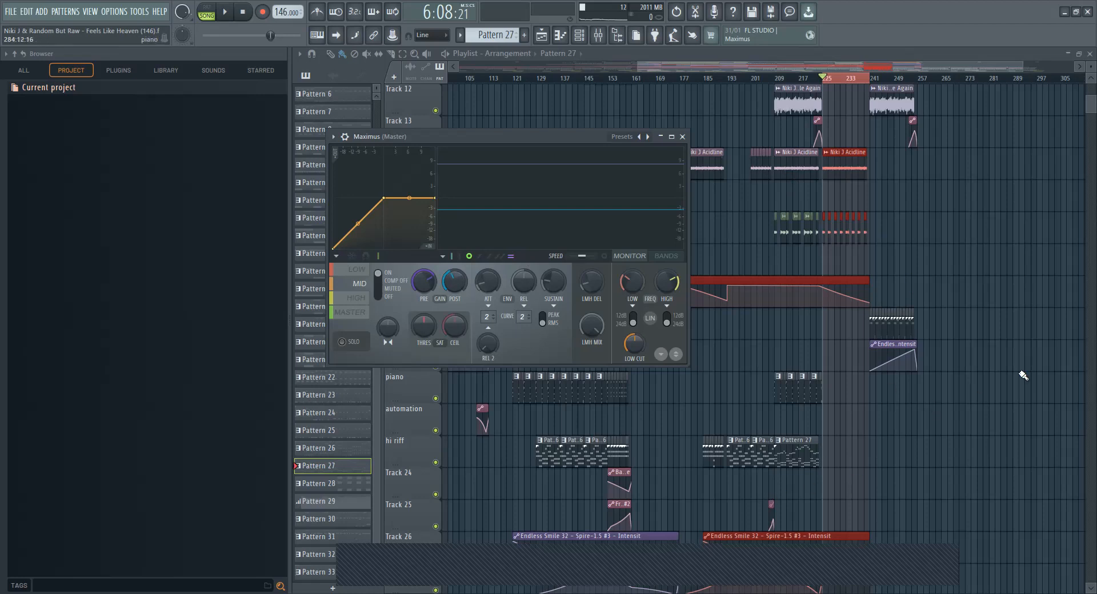
{"action": "right_click", "coordinate": [1041, 360]}
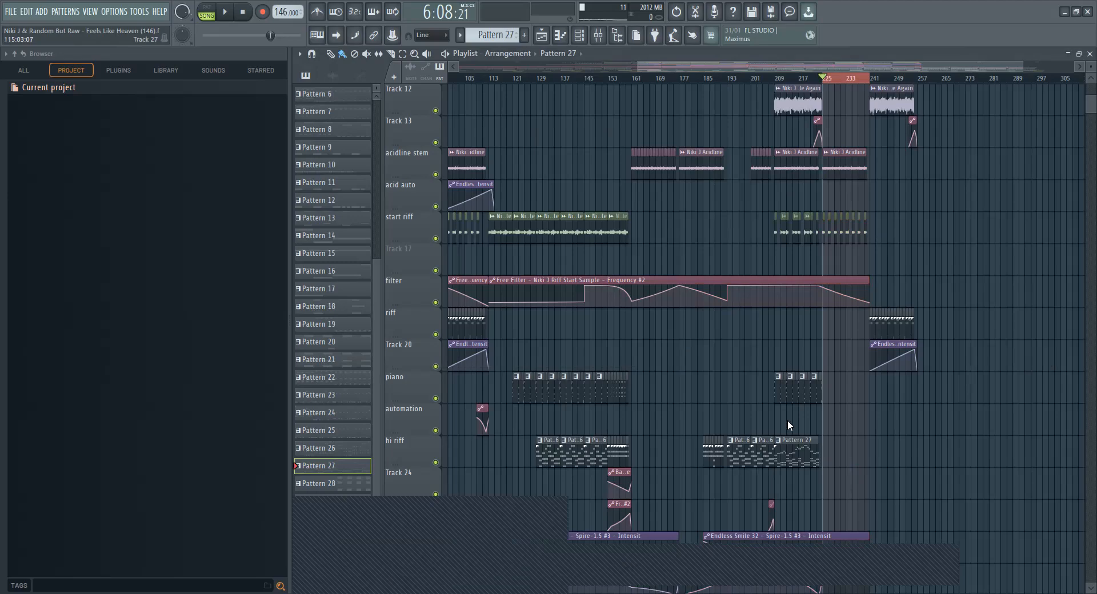
Switch to Audacity and normalize the exported master to a -0.1 dB peak with DC offset removal enabled
{"action": "key", "text": "alt+Tab"}
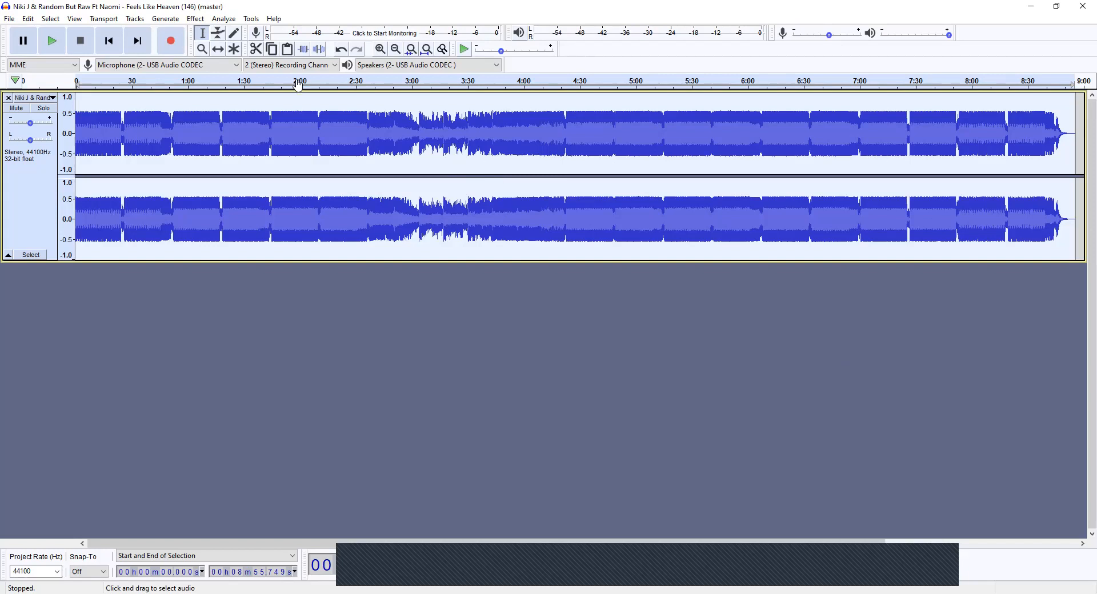
{"action": "left_click", "coordinate": [196, 19]}
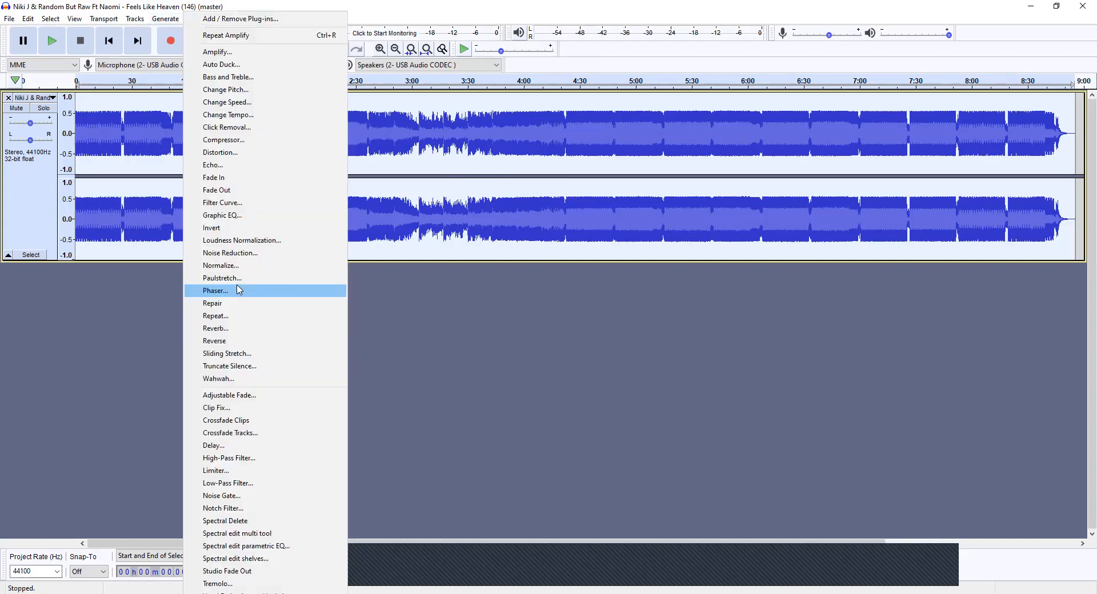
{"action": "left_click", "coordinate": [240, 267]}
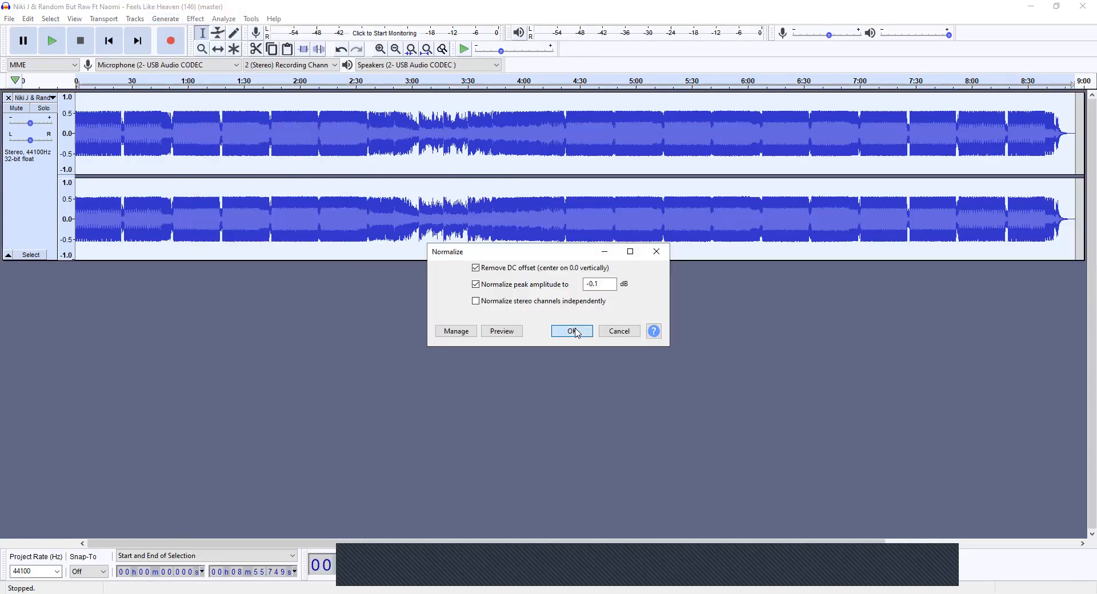
{"action": "left_click", "coordinate": [572, 331]}
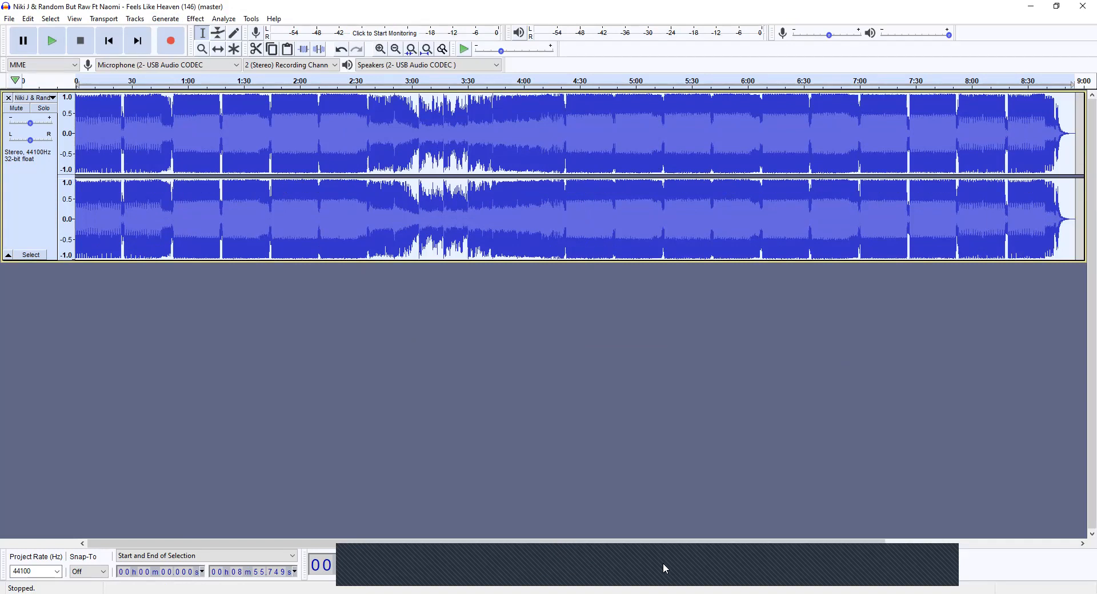
{"action": "left_click", "coordinate": [934, 561]}
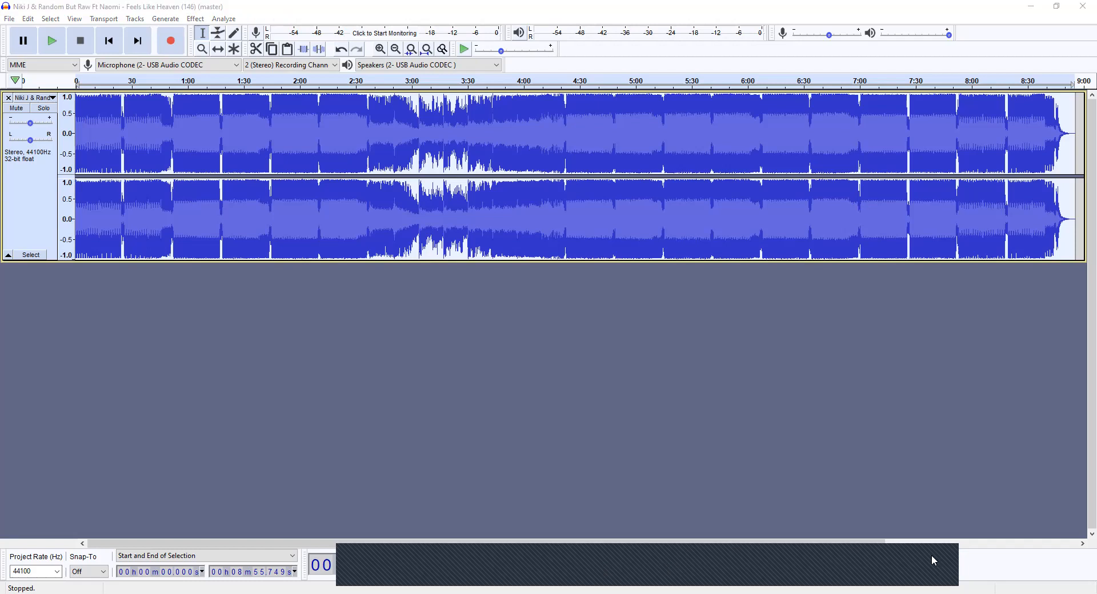